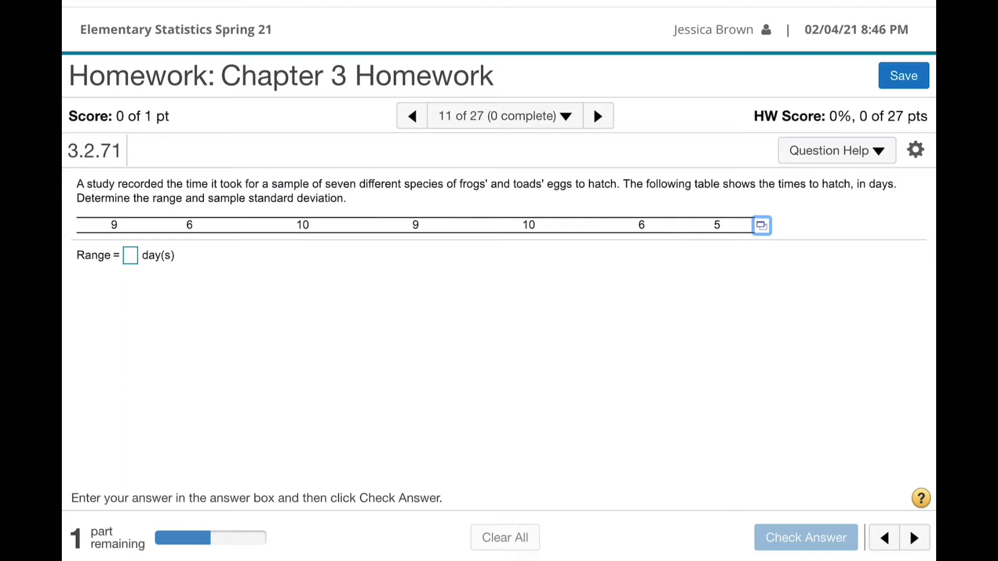
Step: Copy the seven frog and toad egg hatching times from the MyMathLab data table to the clipboard
key("Return")
key("Down")
key("Return")
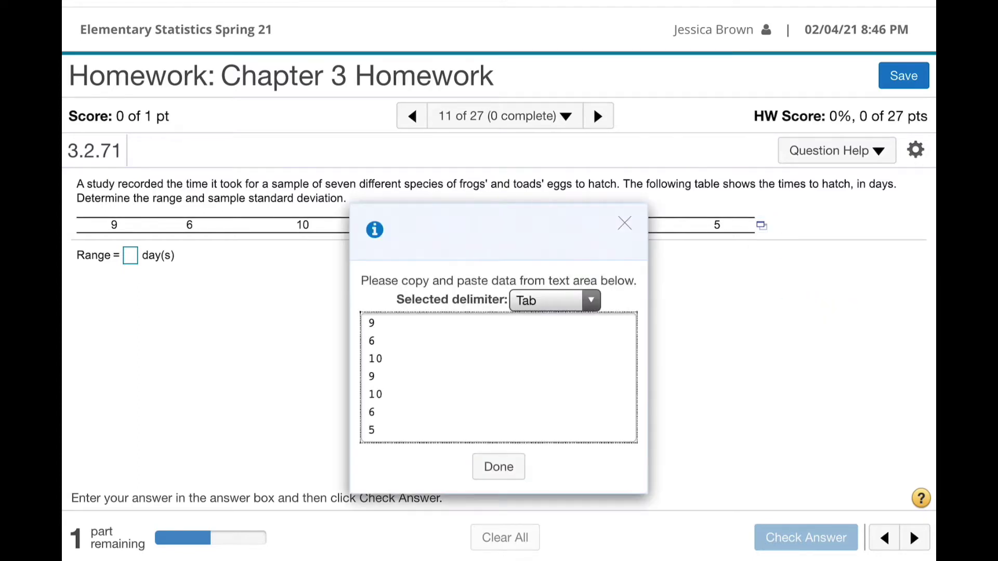
key("ctrl+a")
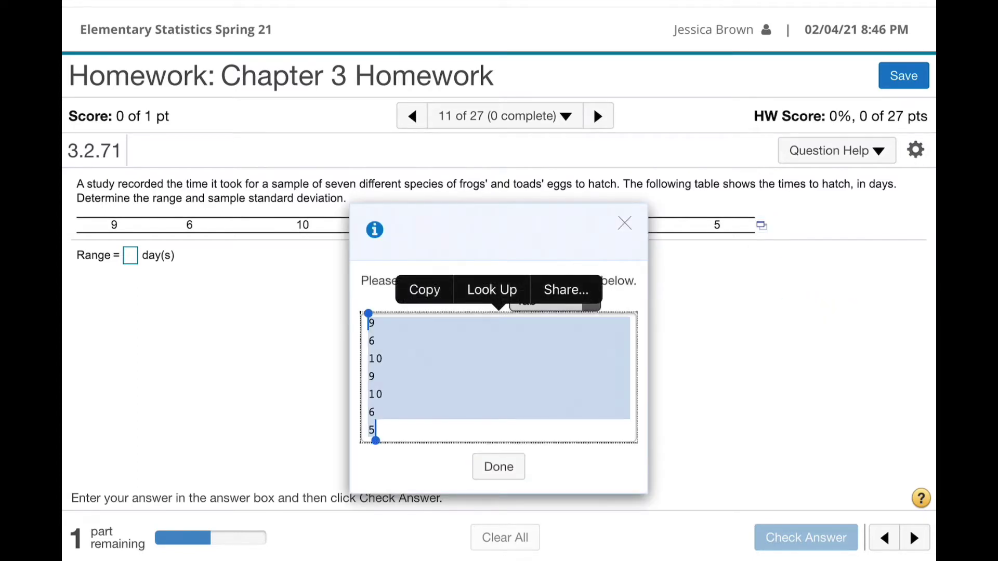
key("ctrl+c")
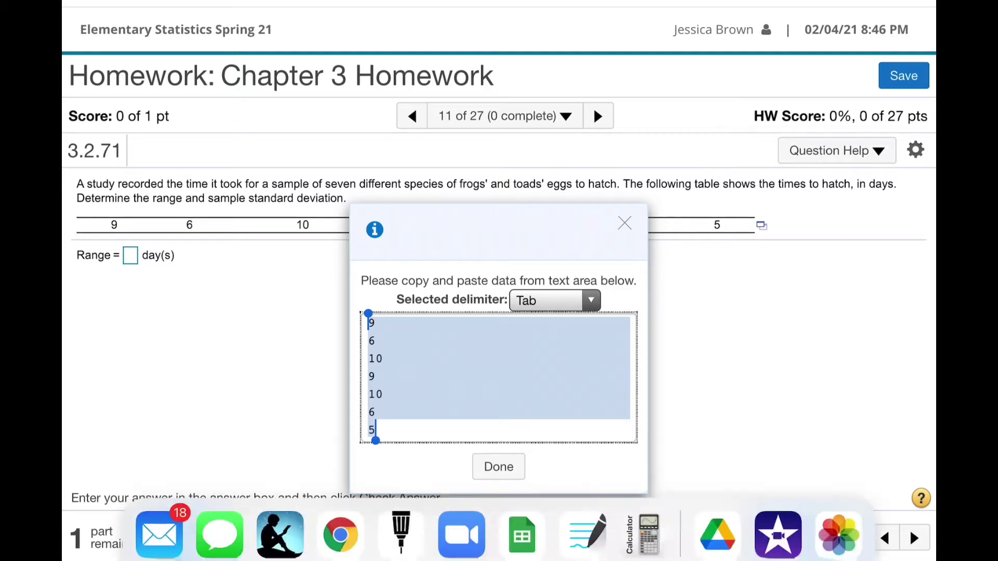
Step: In Sheets, review the hatch times in A1:A7 and the Sdev–Mode labels in C5:C8, then select D5
left_click(521, 514)
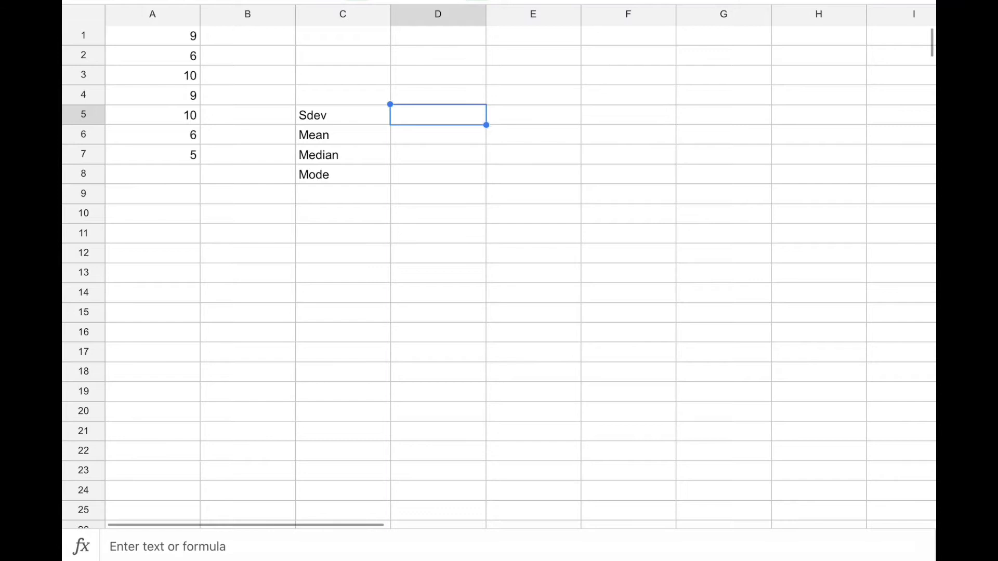
left_click(152, 35)
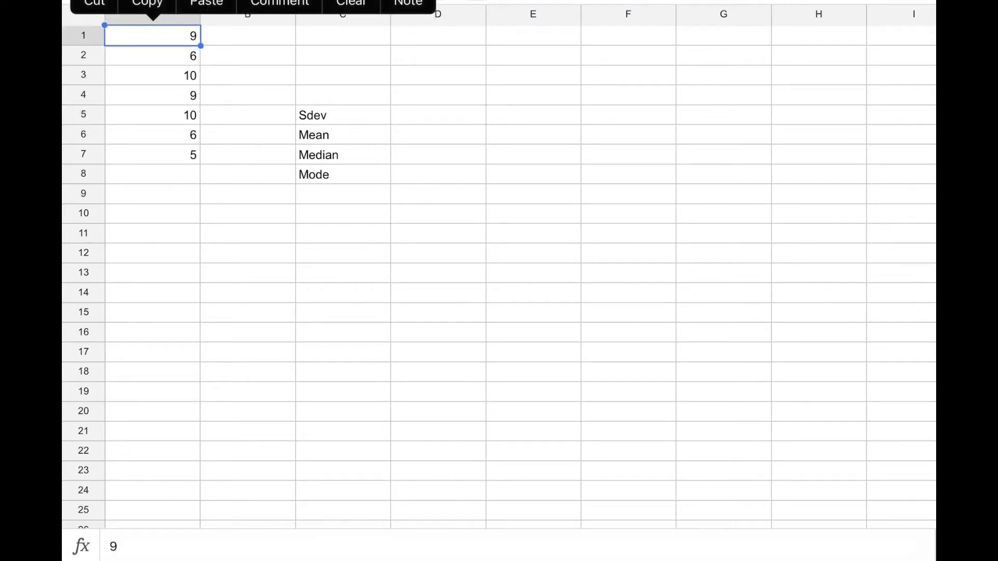
left_click_drag(200, 46, 200, 164)
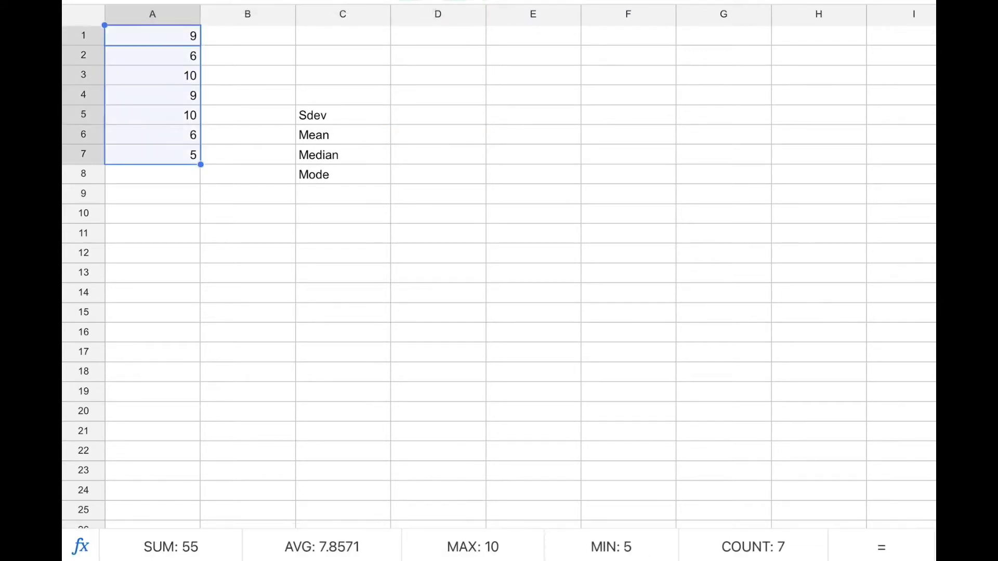
left_click(438, 292)
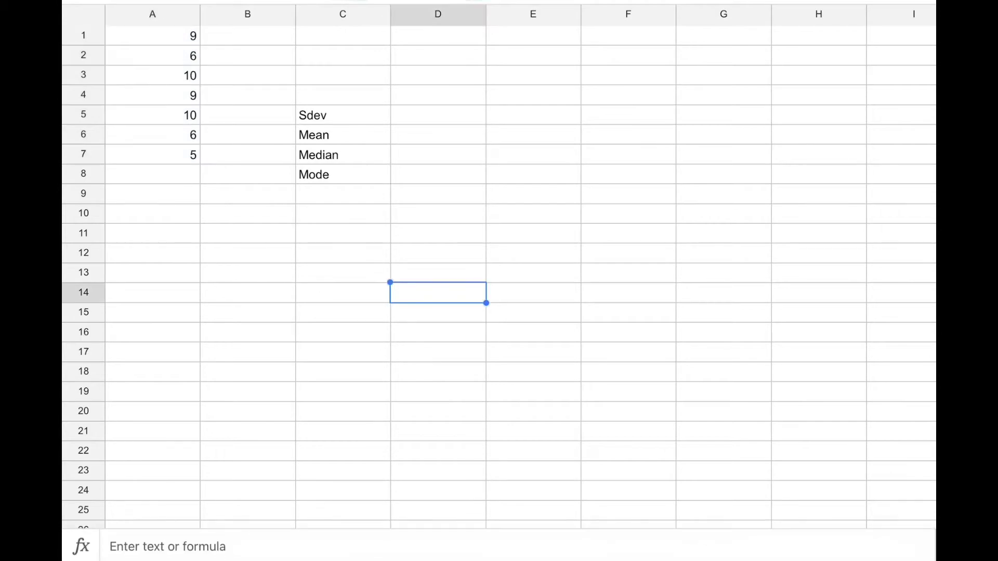
left_click(343, 115)
left_click_drag(390, 125, 390, 204)
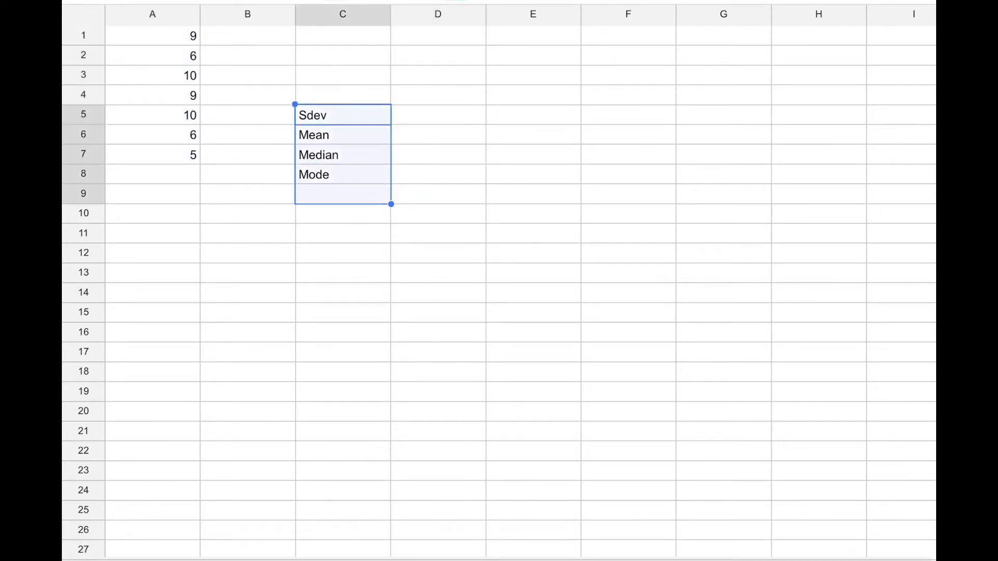
left_click(438, 253)
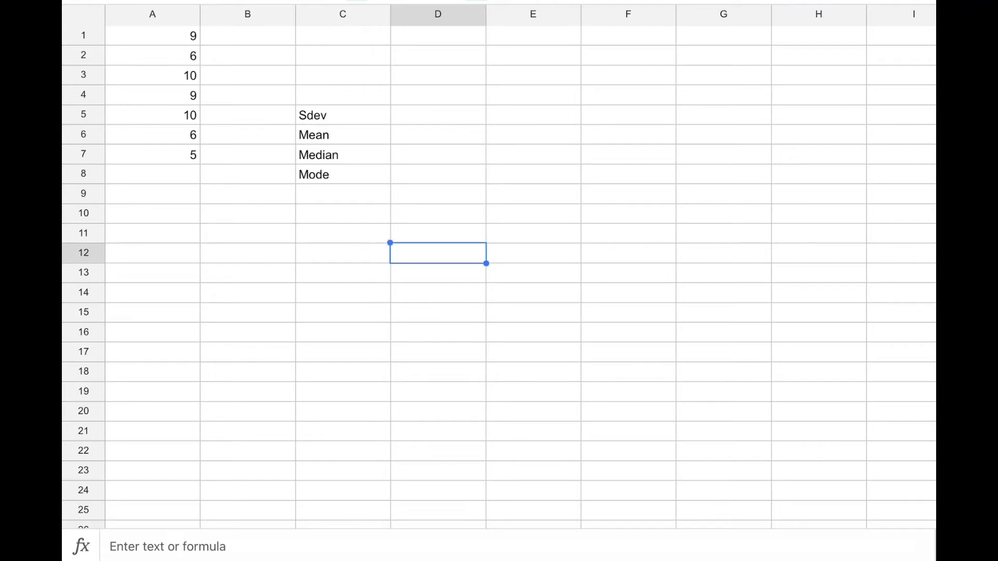
left_click(438, 115)
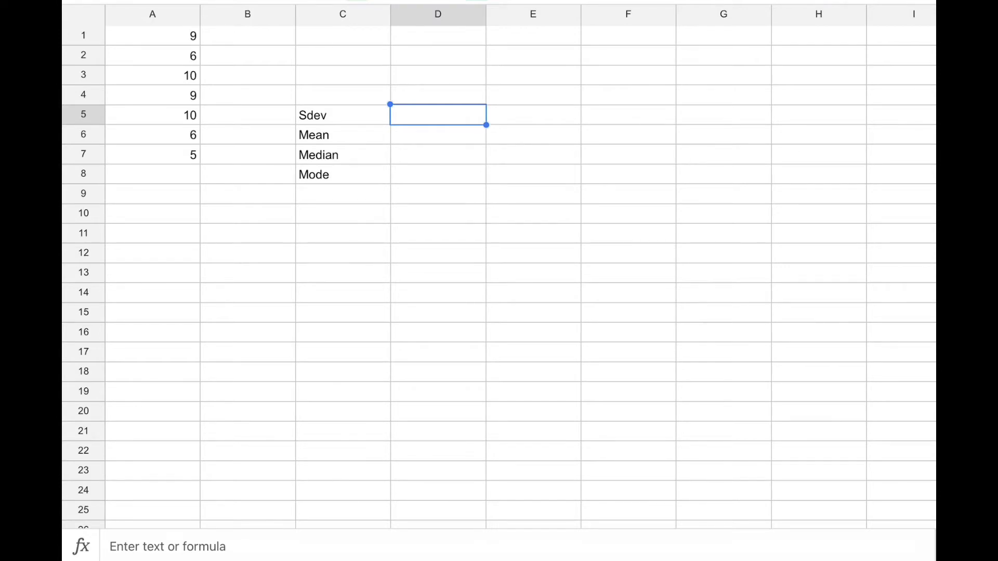
Step: Insert STDEV.S from the Statistical function category into cell D5
left_click(80, 546)
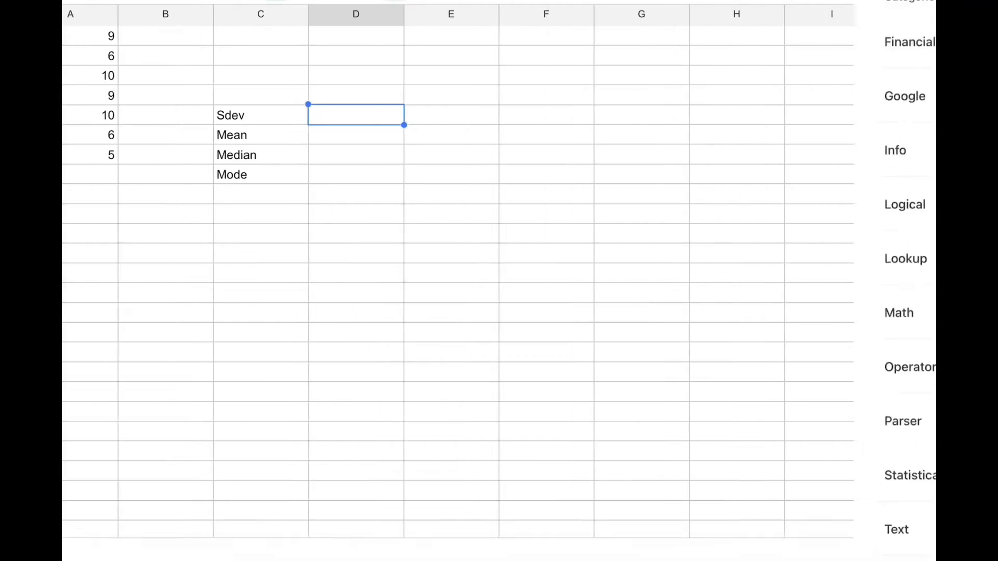
left_click(121, 475)
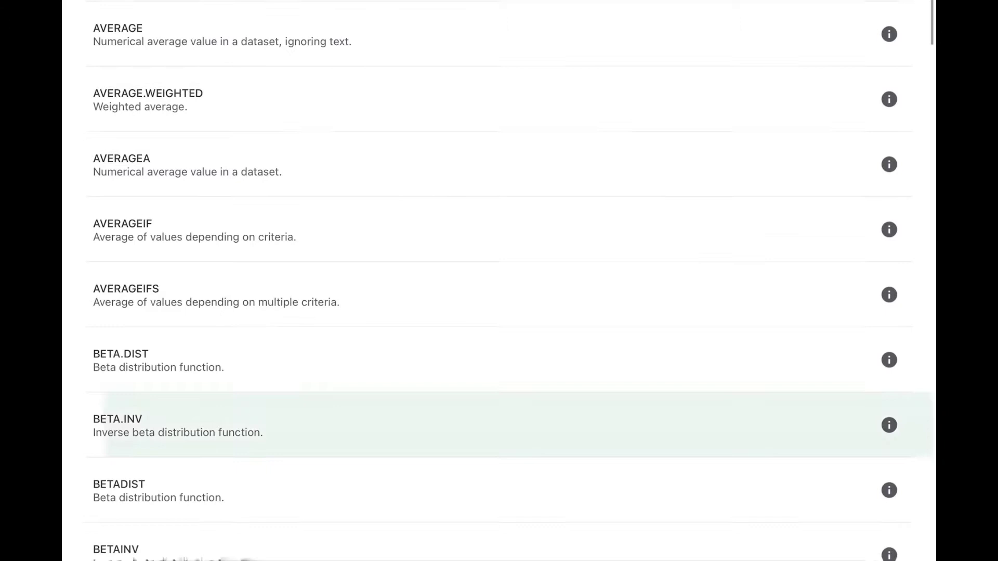
scroll(499, 423, "down", 20)
scroll(499, 280, "down", 7)
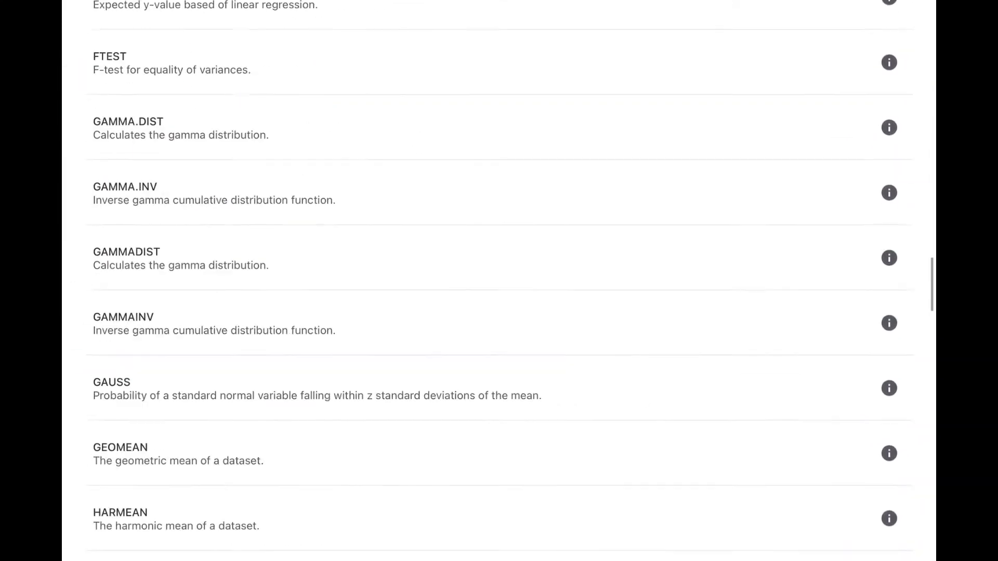
scroll(499, 281, "down", 6)
scroll(499, 280, "down", 6)
scroll(499, 280, "down", 8)
scroll(498, 280, "down", 3)
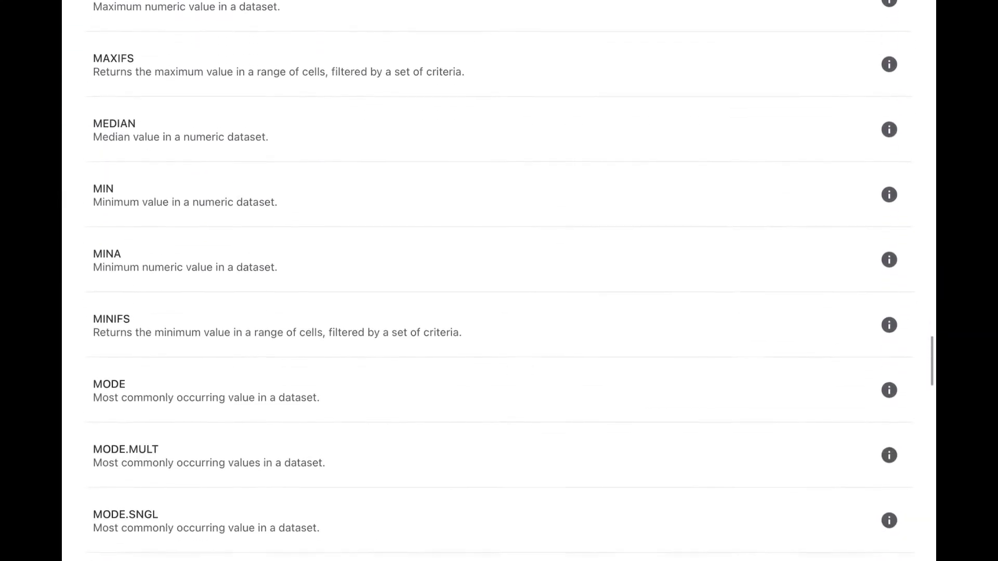
scroll(499, 281, "down", 4)
scroll(499, 280, "down", 2)
scroll(499, 280, "down", 6)
scroll(499, 281, "down", 5)
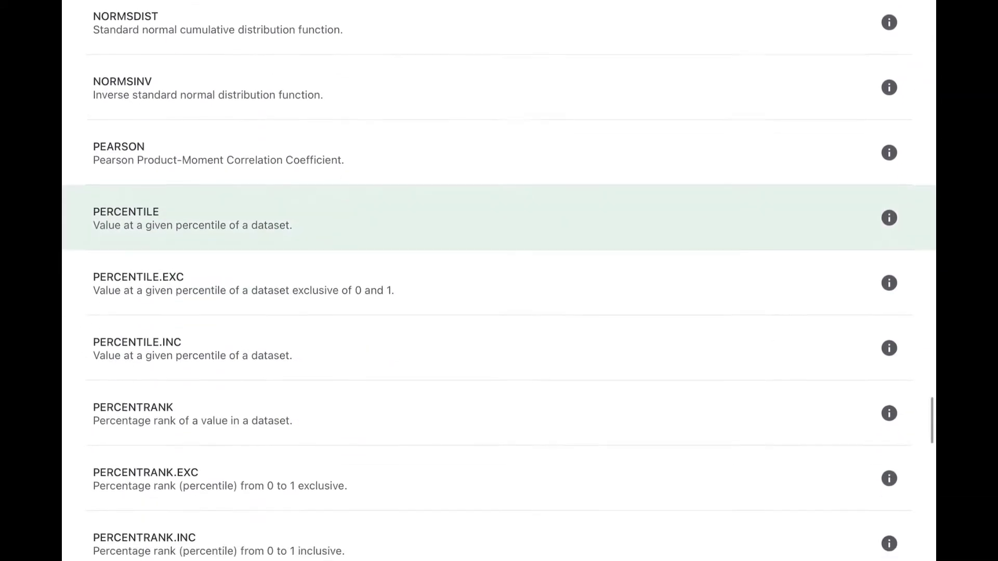
scroll(499, 281, "down", 2)
scroll(499, 281, "down", 3)
scroll(499, 281, "down", 2)
scroll(499, 280, "down", 5)
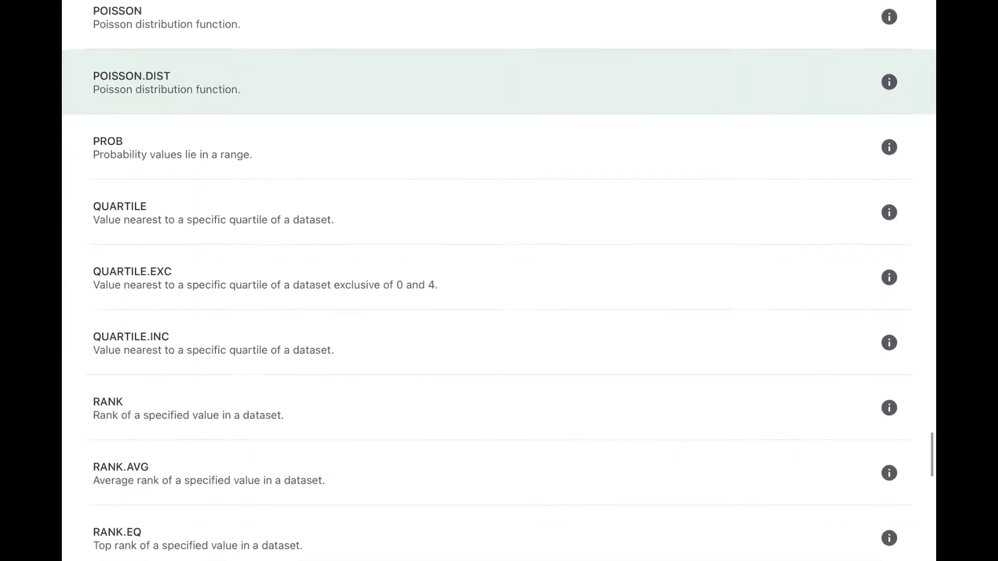
scroll(498, 280, "down", 6)
scroll(499, 281, "up", 1)
scroll(498, 281, "down", 1)
scroll(499, 280, "down", 3)
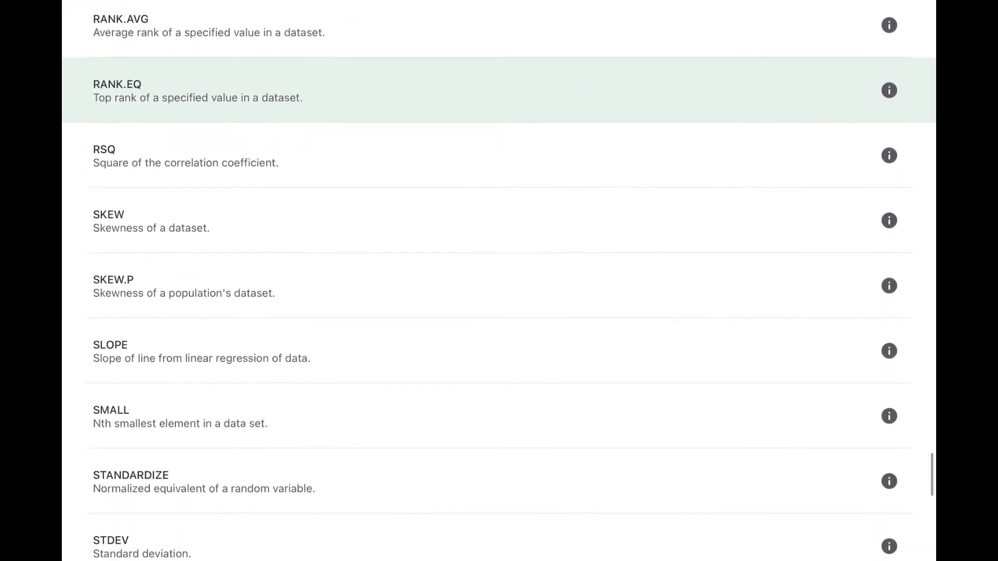
scroll(499, 281, "down", 1)
scroll(499, 280, "down", 2)
scroll(499, 281, "down", 2)
scroll(499, 280, "down", 2)
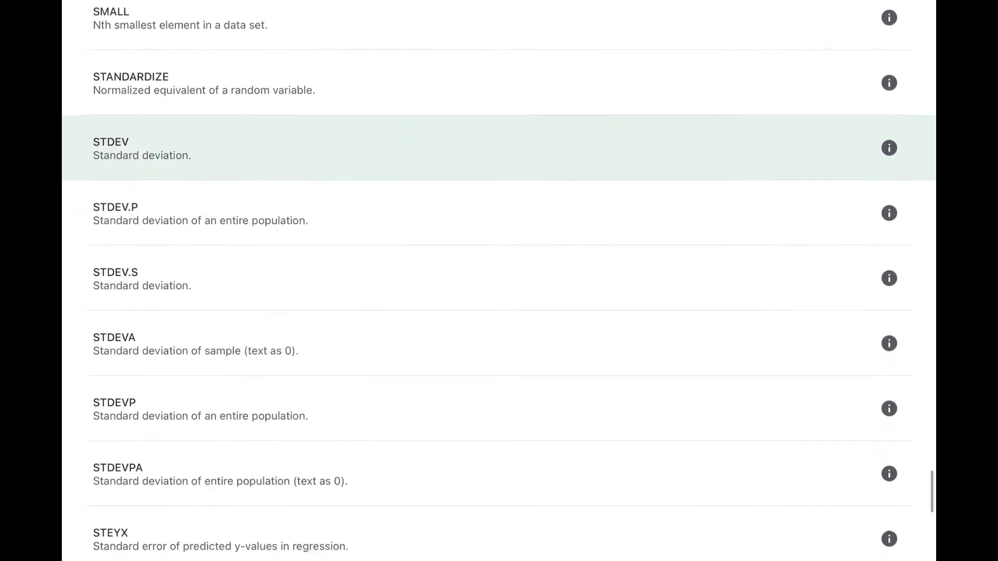
left_click(142, 265)
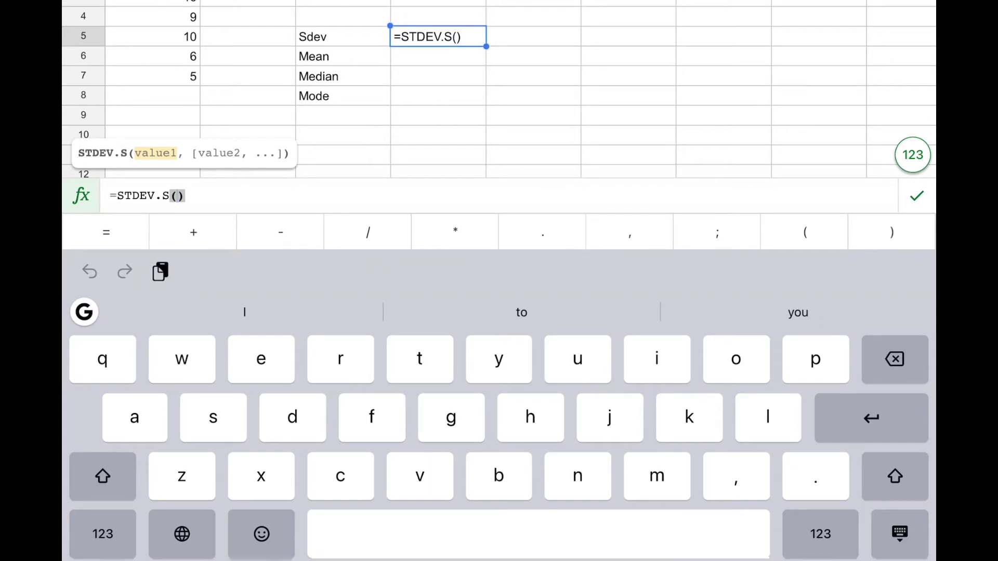
Step: Complete D5 as =STDEV.S(A1:A7), showing 2.115700942
type("a1:")
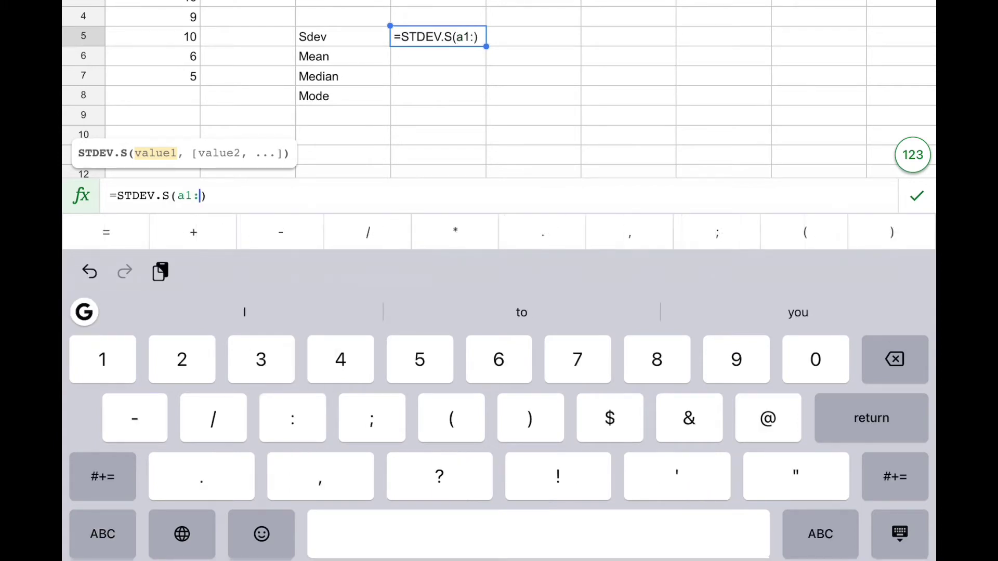
type("a")
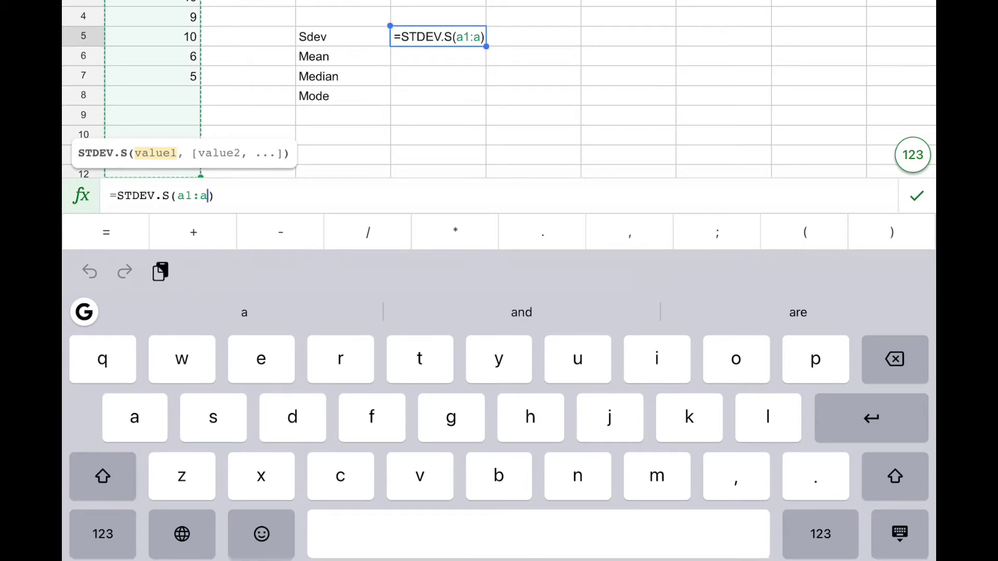
left_click(103, 534)
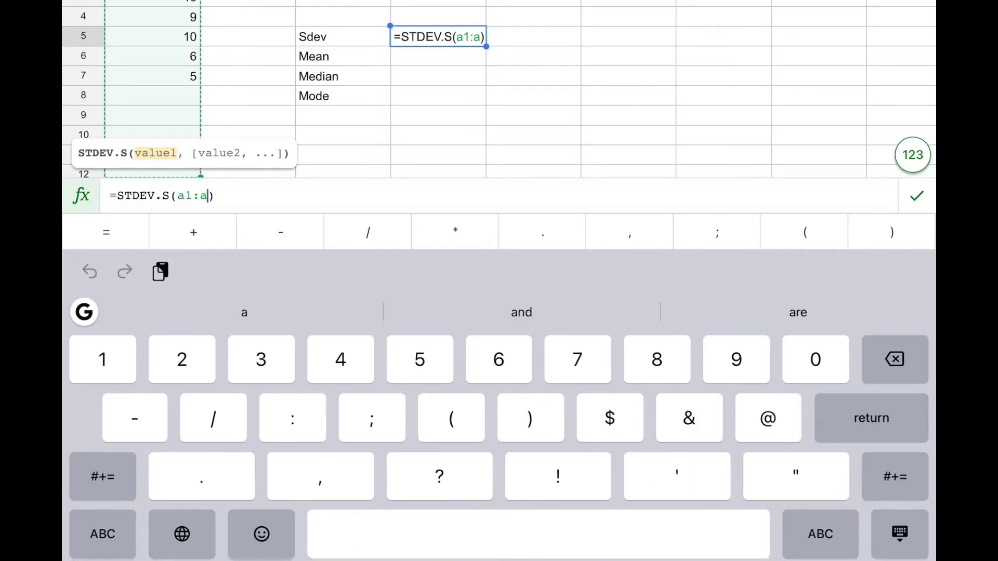
type("7")
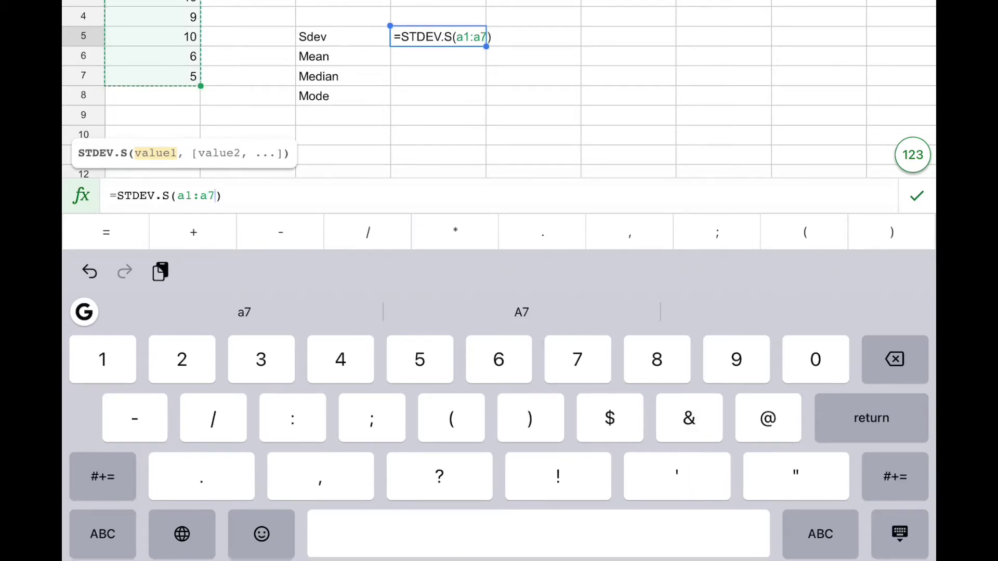
key("Return")
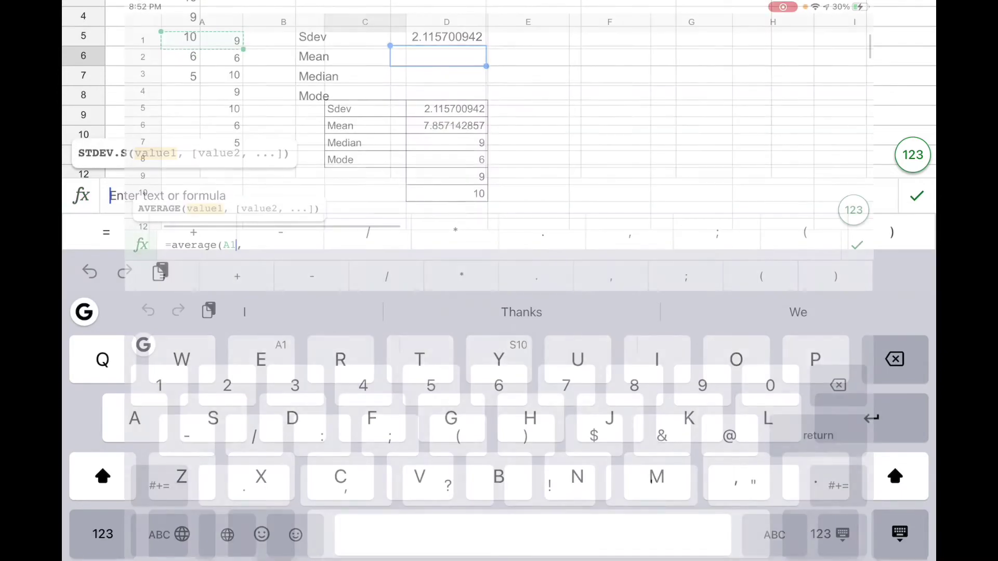
Step: Enter =AVERAGE(A1:A7) in D6, giving a mean of 7.857142857
left_click_drag(202, 40, 202, 143)
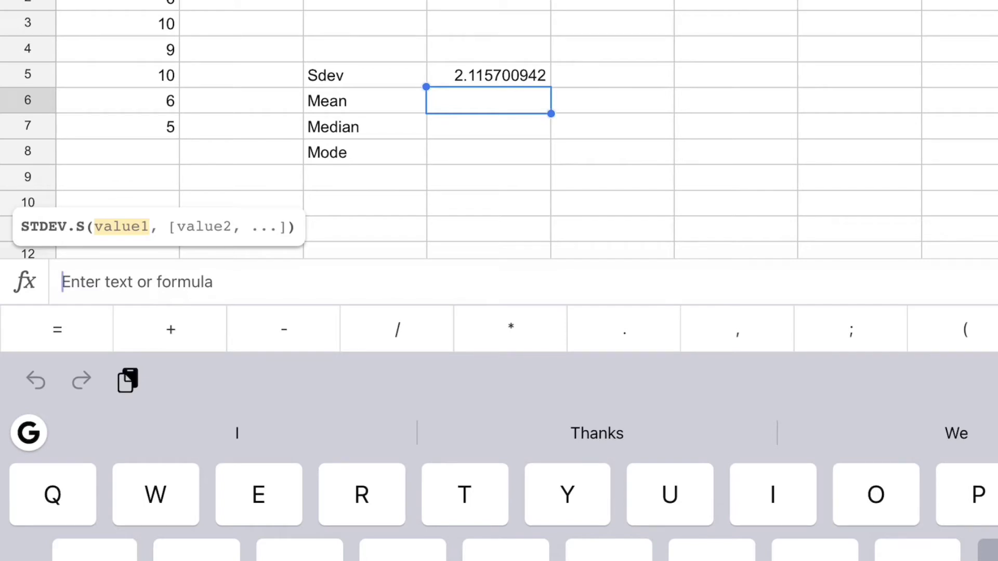
type("=")
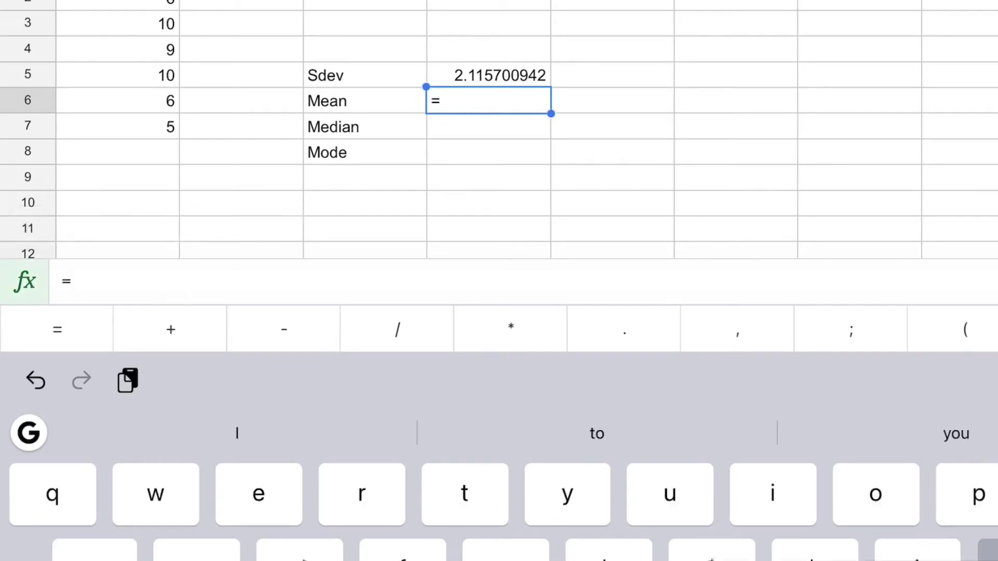
type("average")
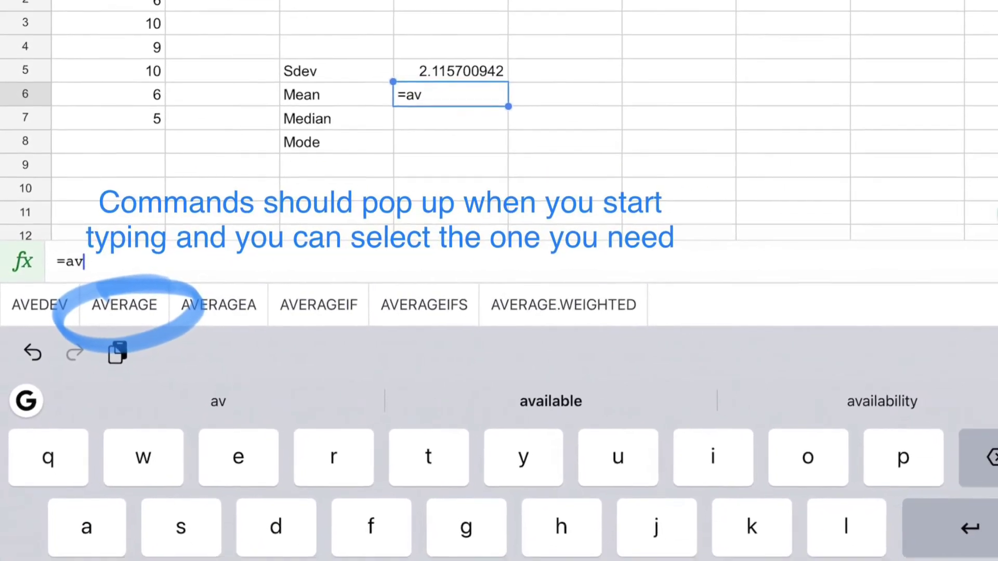
type("a1")
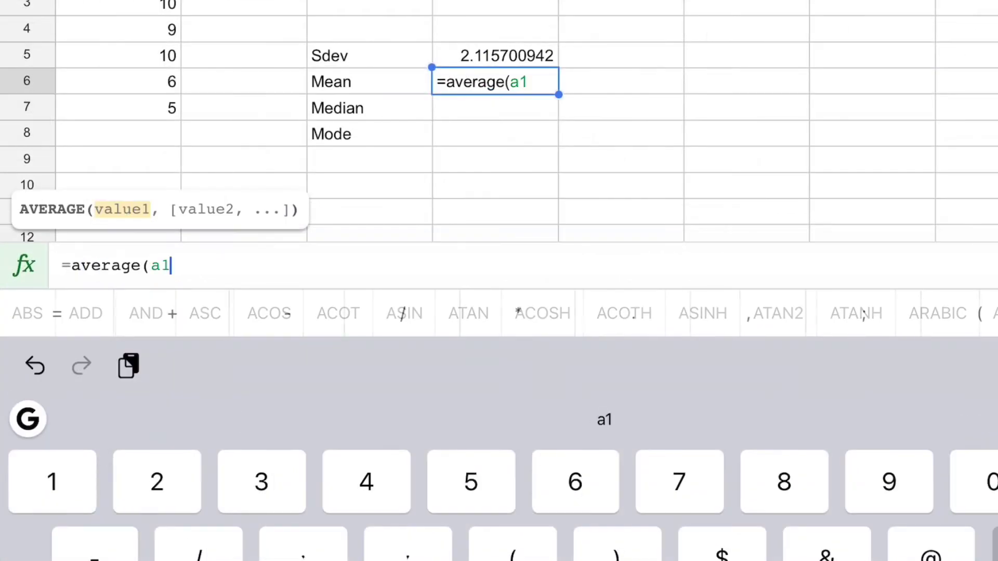
type(":a")
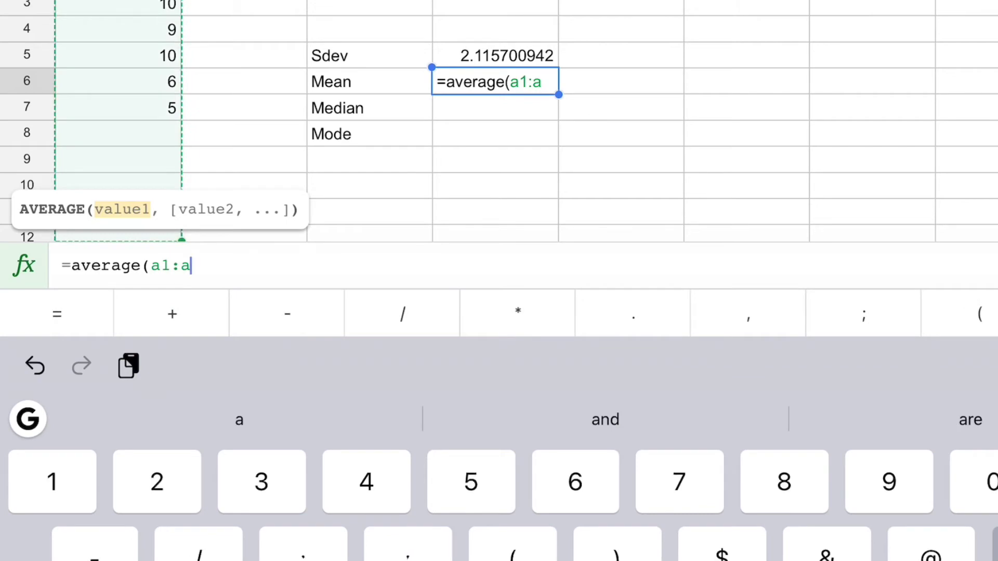
type("7)")
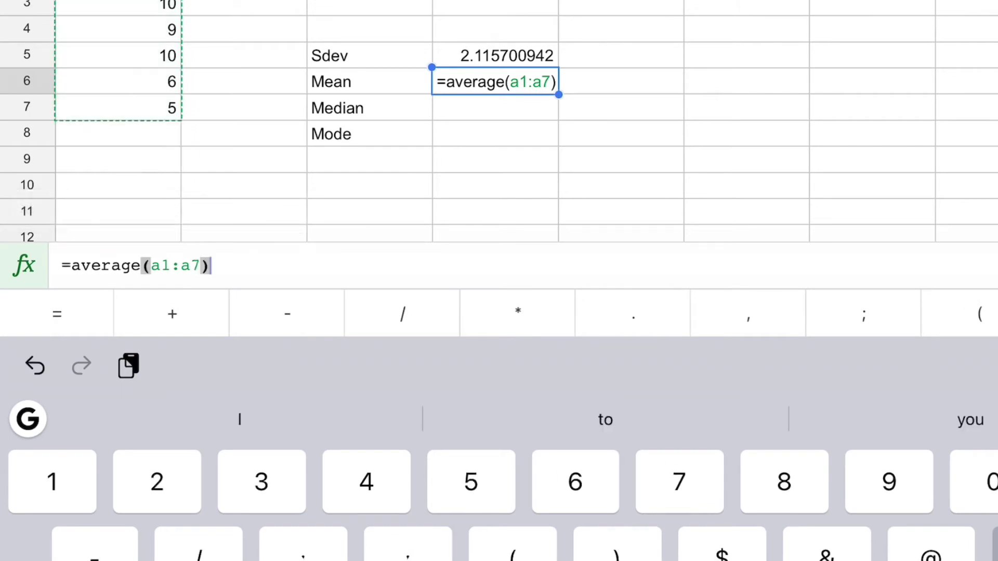
key("Return")
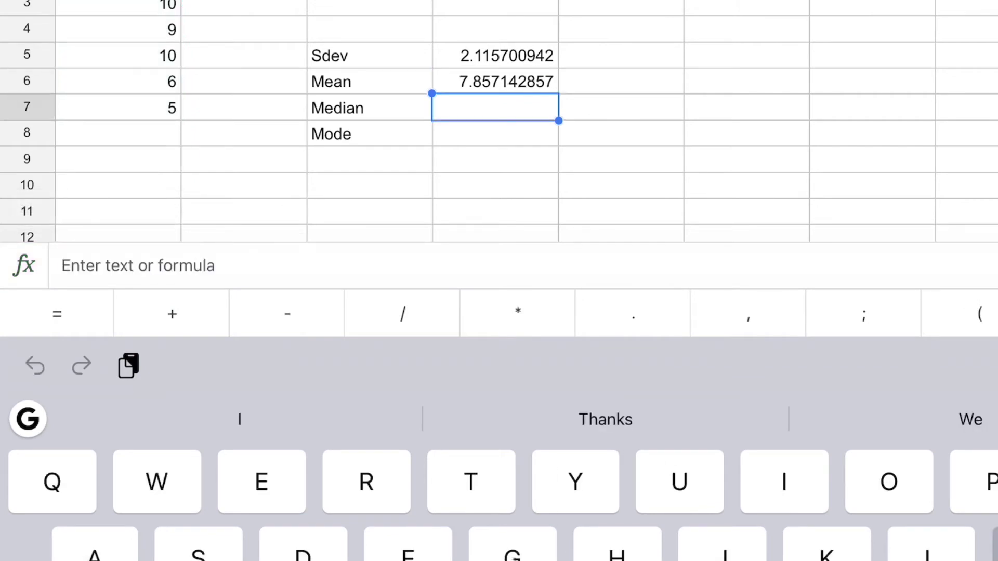
Step: Enter =MEDIAN(A1:A7) in D7, giving a median of 9
left_click(52, 559)
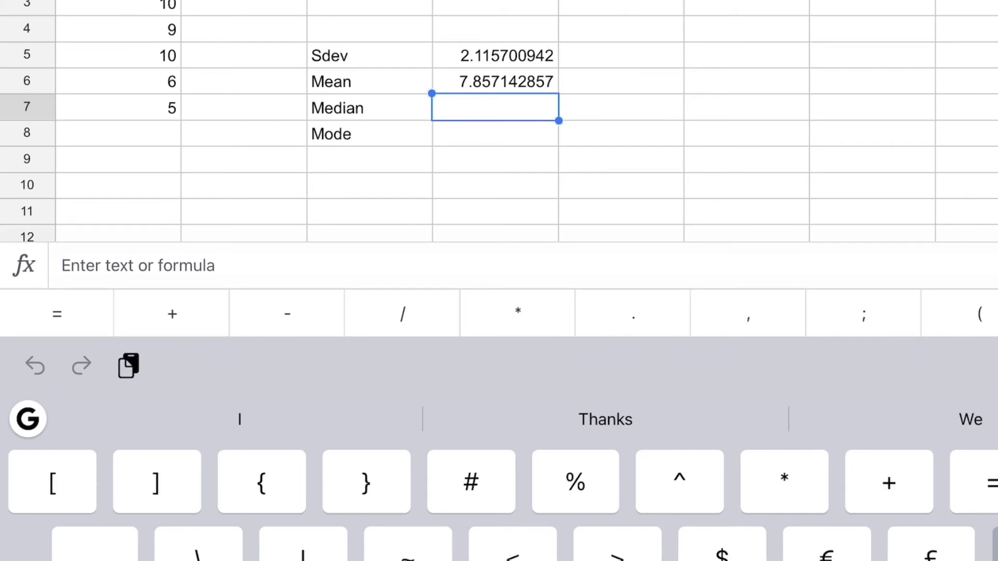
type("=")
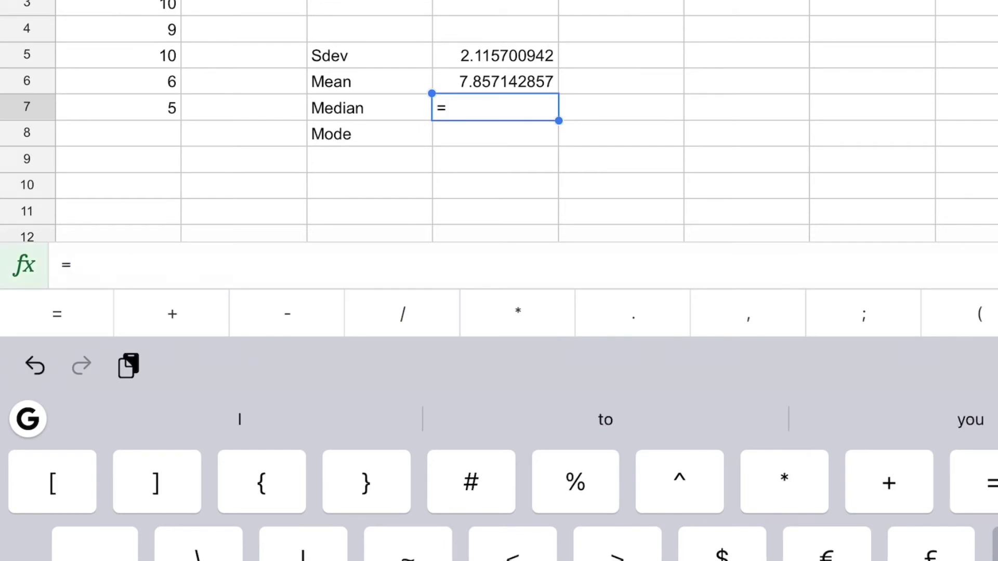
type("me")
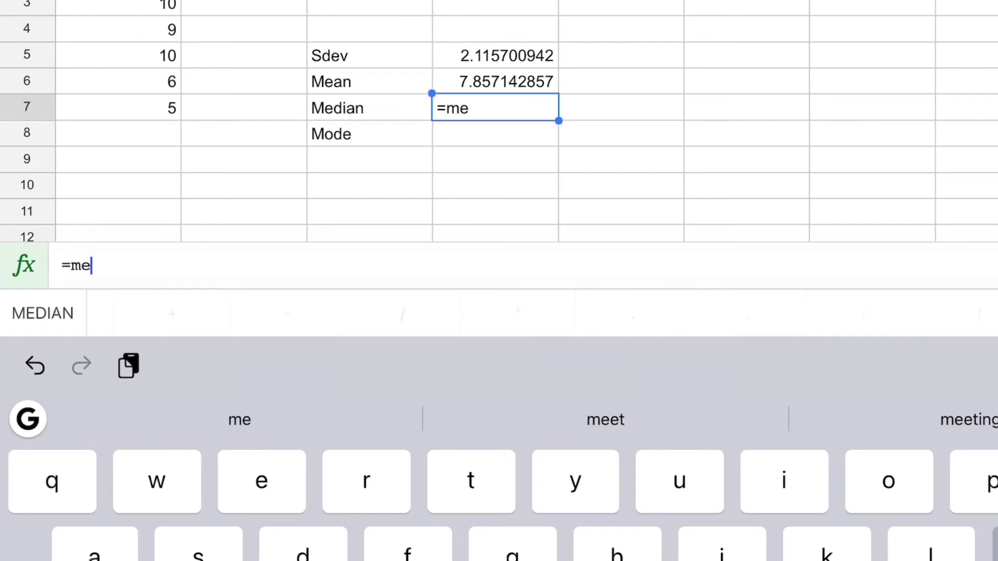
type("dian(")
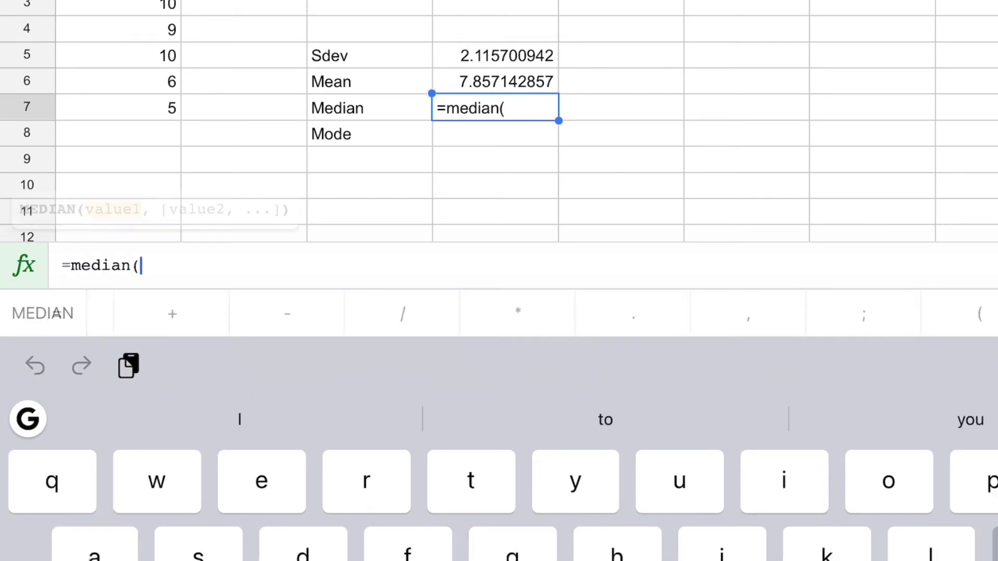
type("a1:")
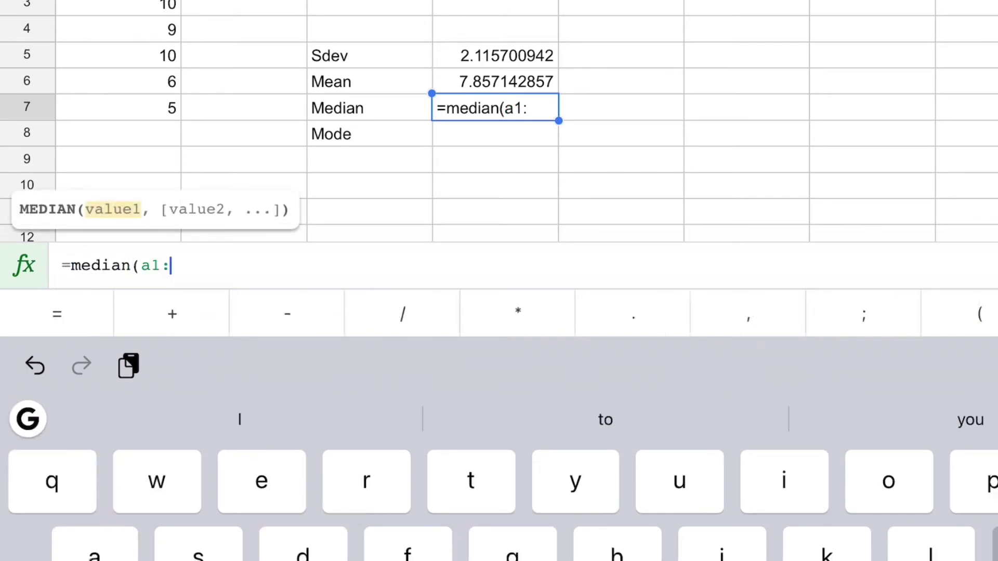
type("a7")
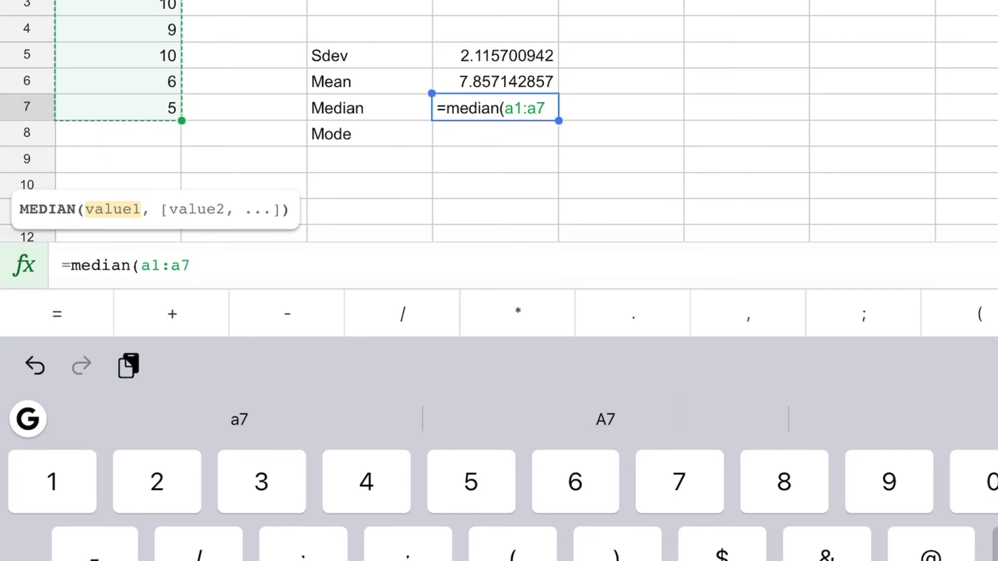
type(")")
key("Return")
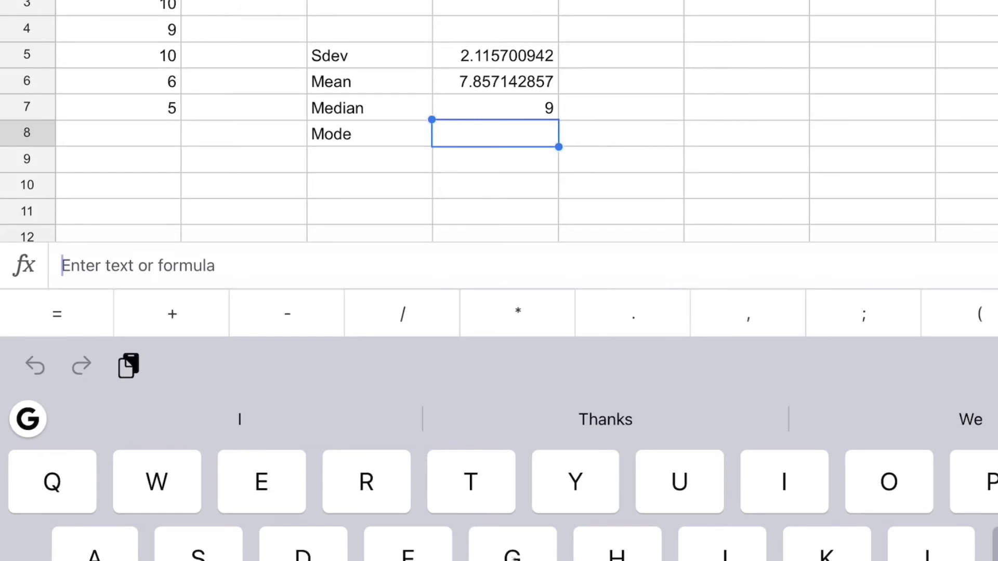
Step: Enter =MODE.MULT(A1:A7) in D8 so the modes 6, 9 and 10 spill down, then verify it
left_click(494, 134)
left_click(495, 214)
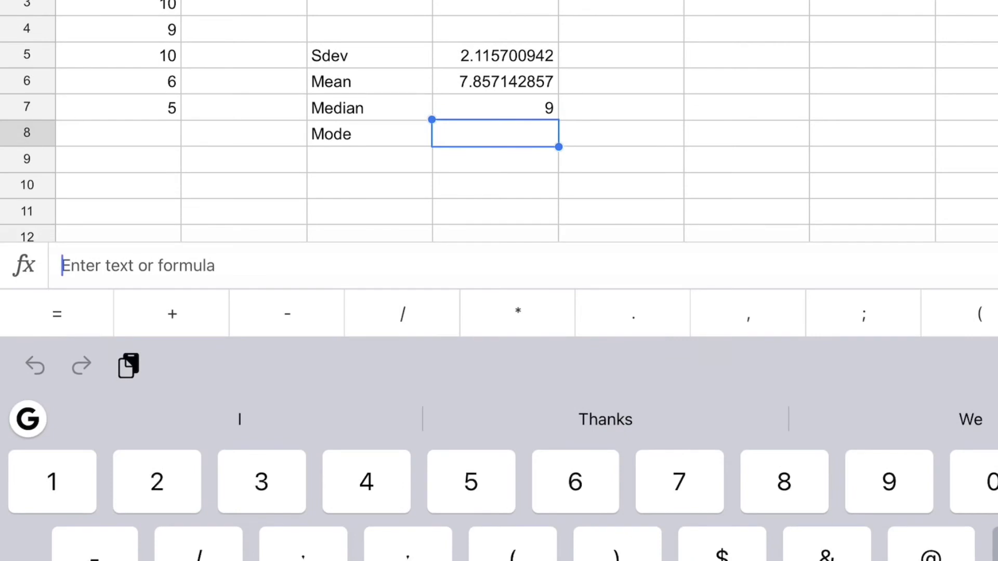
type("=mod")
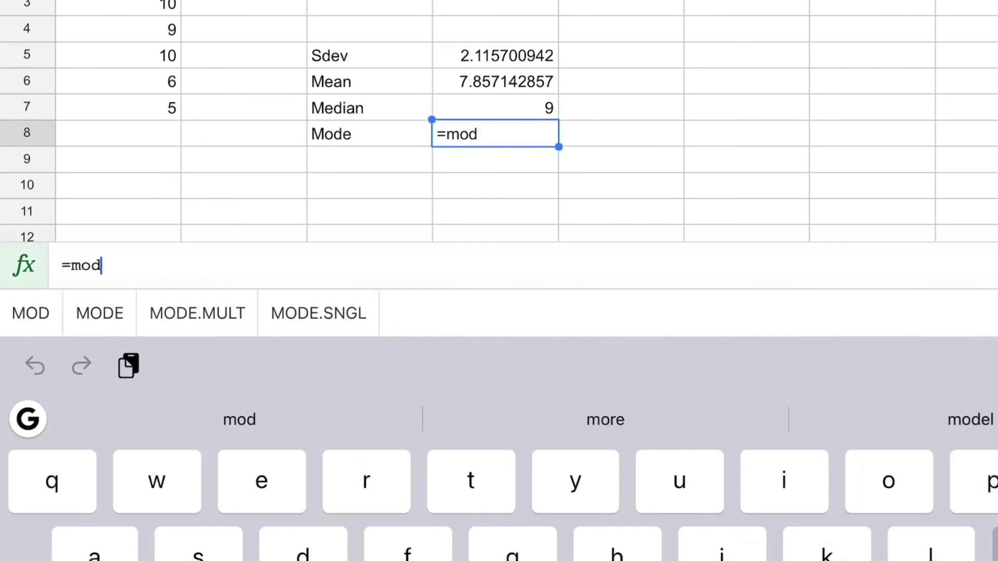
type("e.mult")
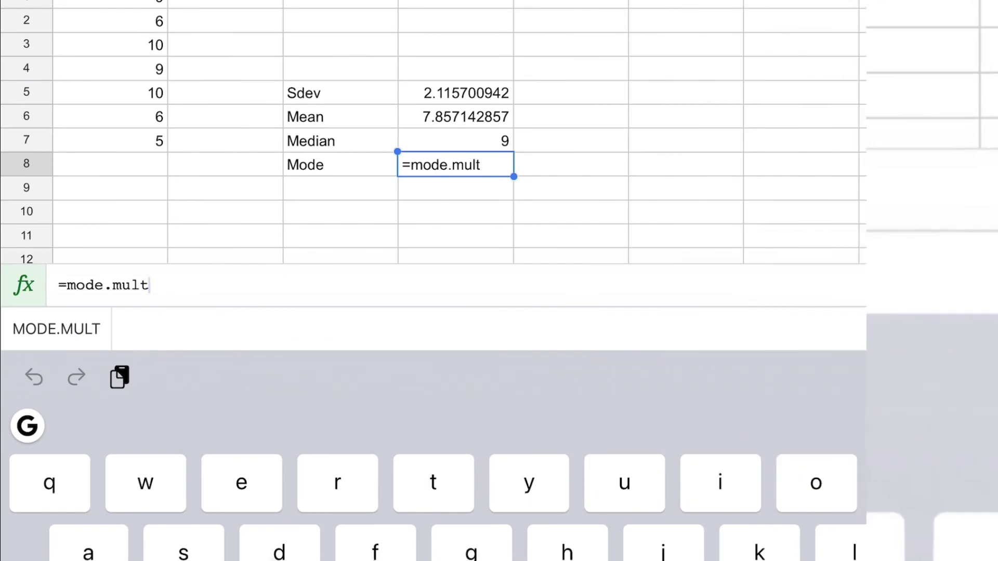
type("(a")
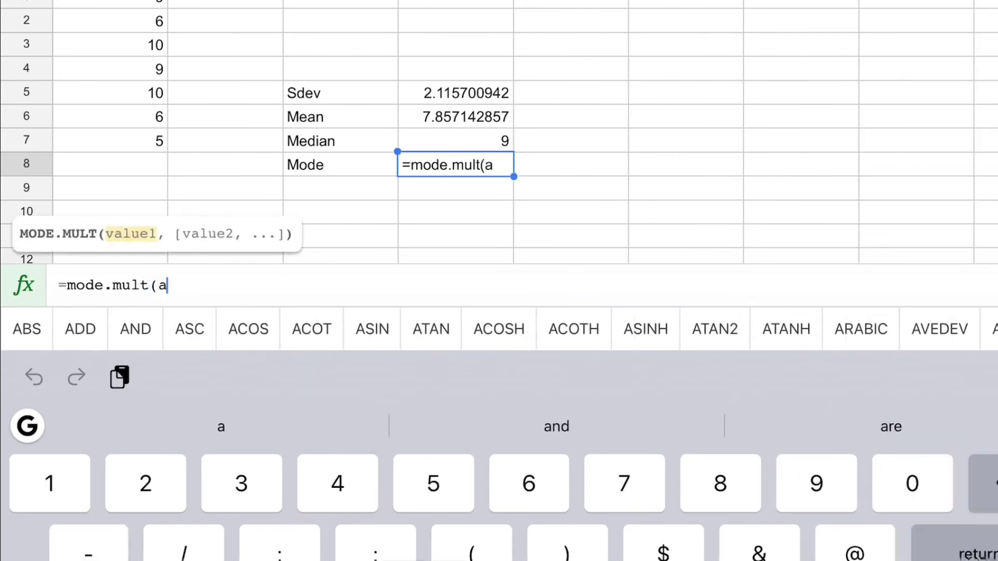
type("1:a")
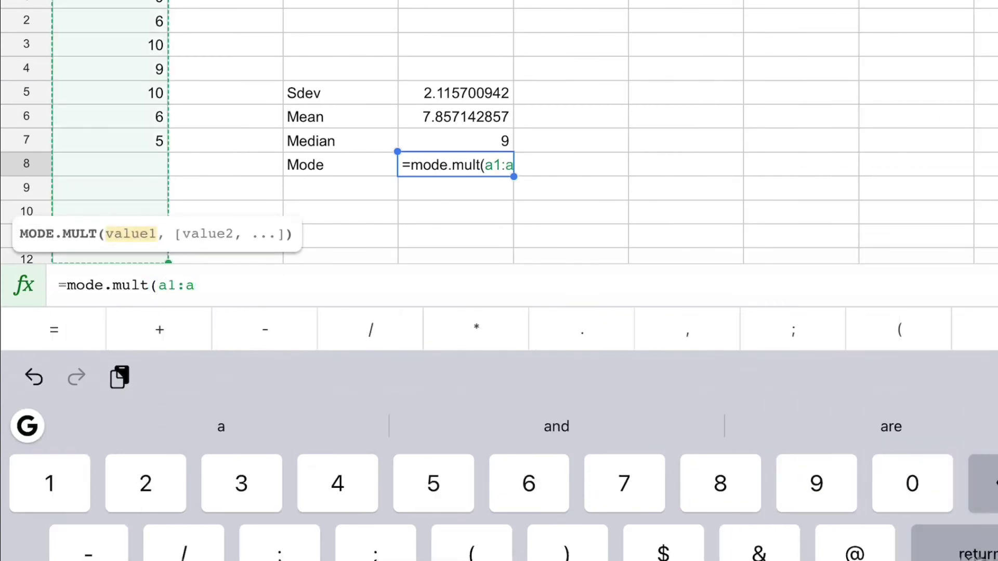
type("7)")
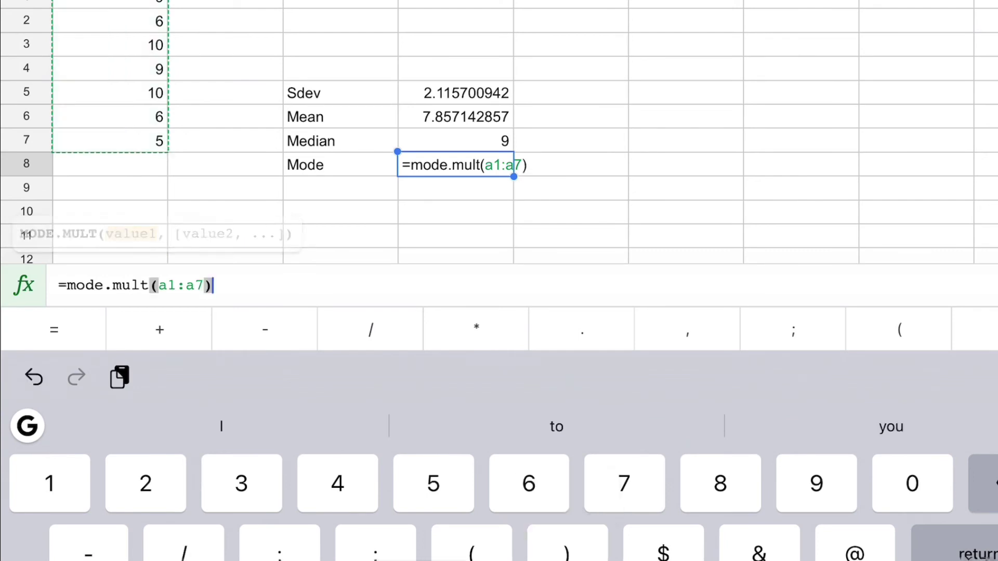
key("Return")
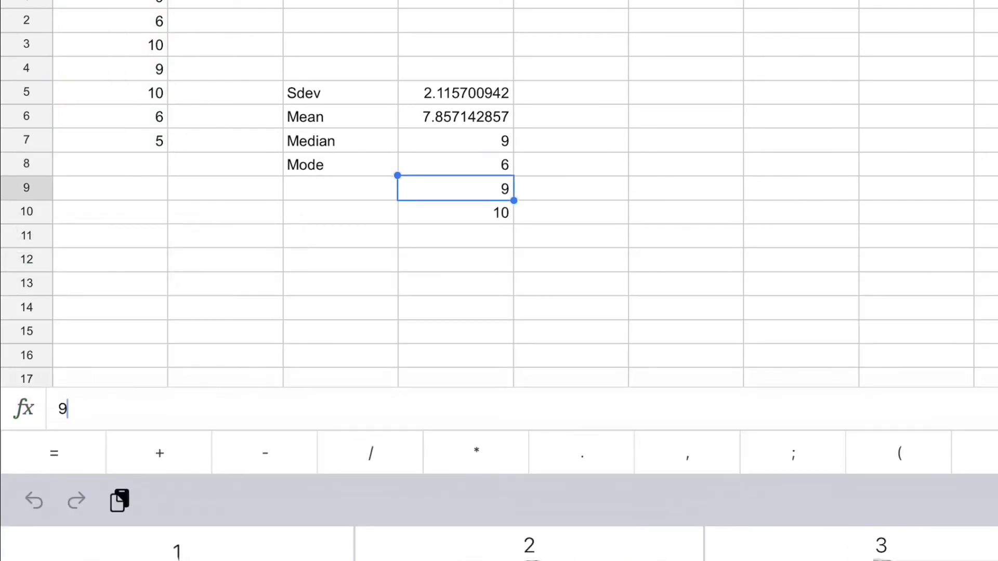
double_click(455, 165)
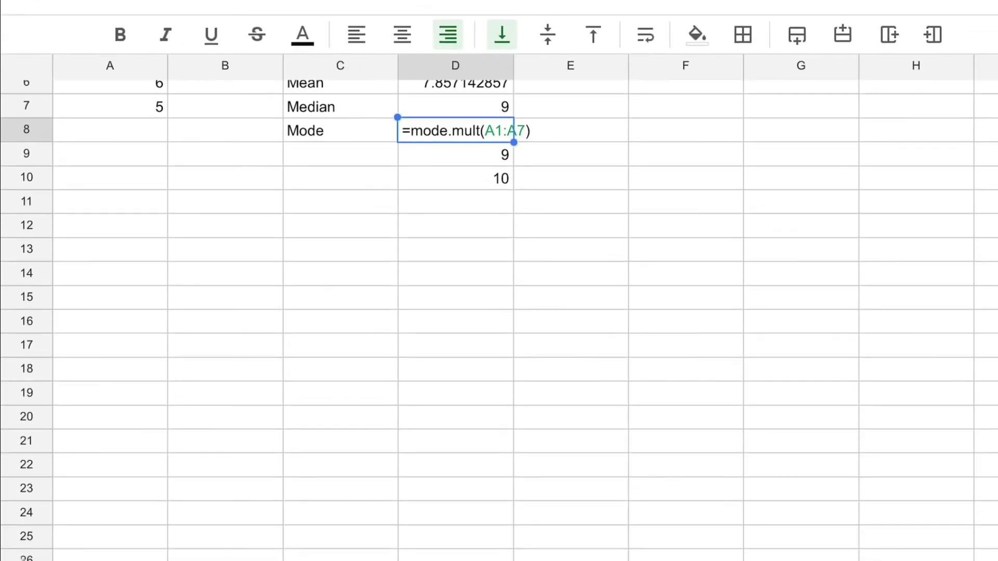
left_click(570, 273)
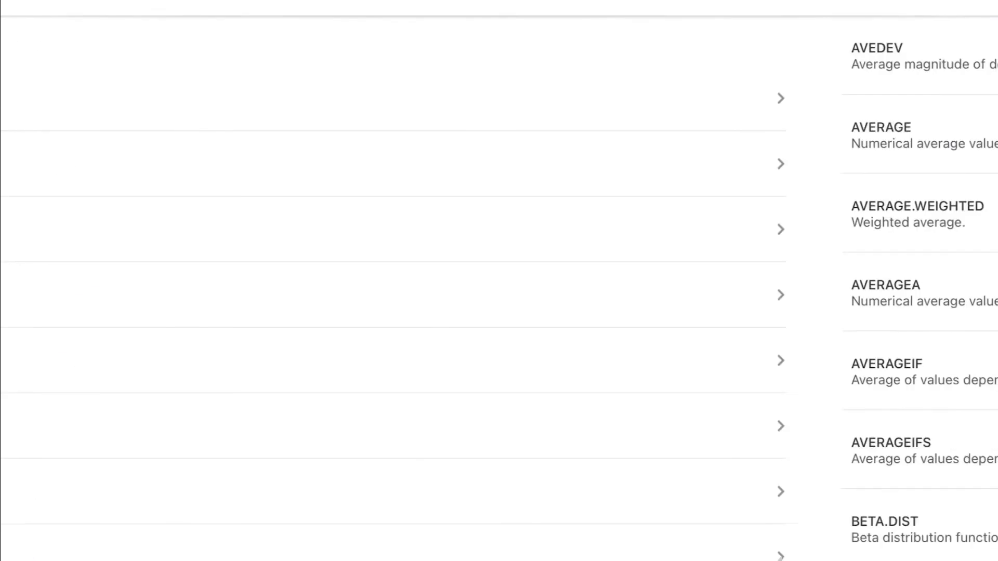
Step: Scroll the Statistical function list to read the MODE, MODE.MULT and MODE.SNGL descriptions
scroll(499, 281, "down", 10)
scroll(499, 281, "up", 3)
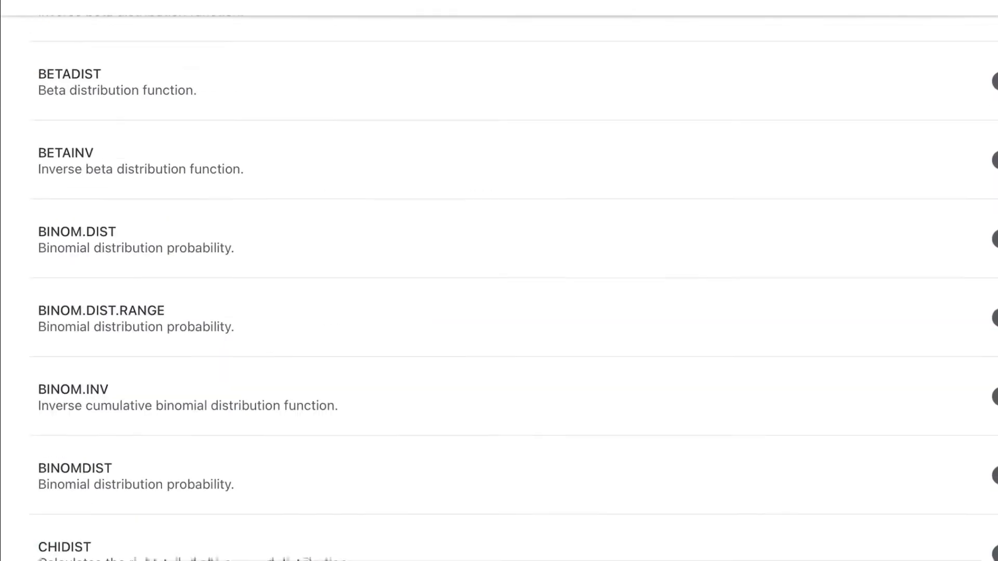
scroll(499, 281, "up", 5)
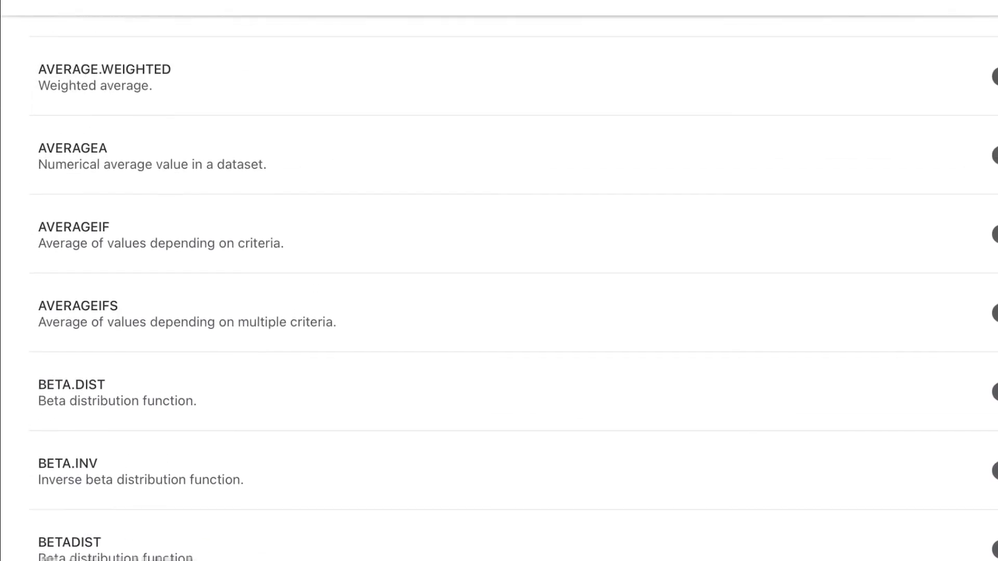
scroll(498, 281, "up", 3)
scroll(499, 281, "down", 8)
scroll(499, 280, "down", 10)
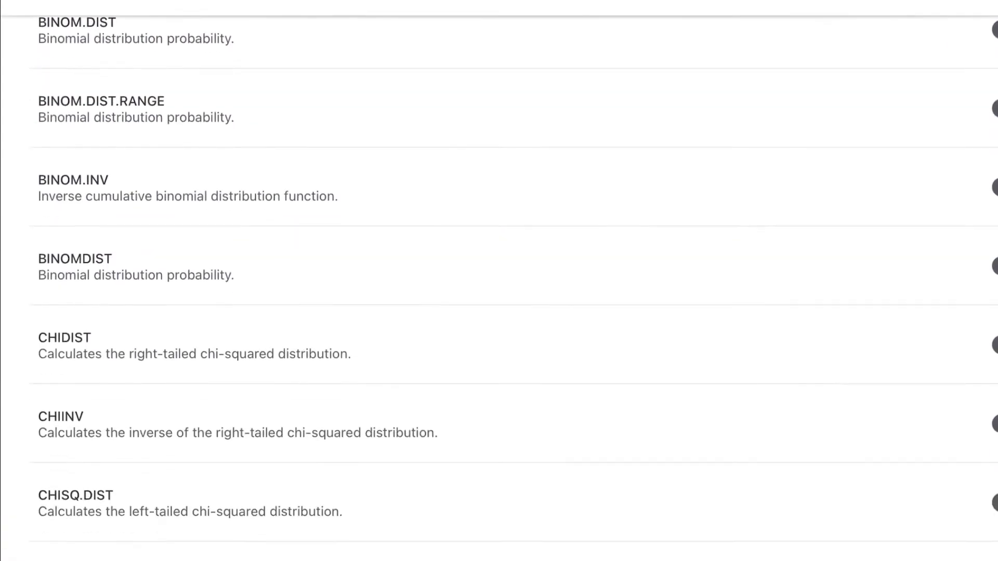
scroll(499, 280, "down", 8)
scroll(499, 281, "down", 5)
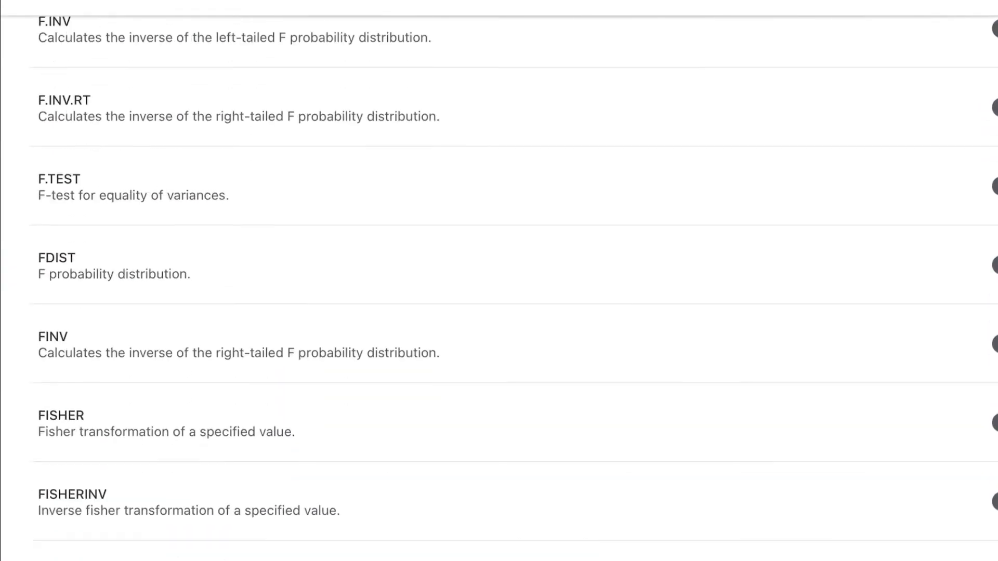
scroll(499, 280, "down", 5)
scroll(499, 281, "down", 10)
scroll(499, 281, "down", 4)
scroll(499, 281, "down", 1)
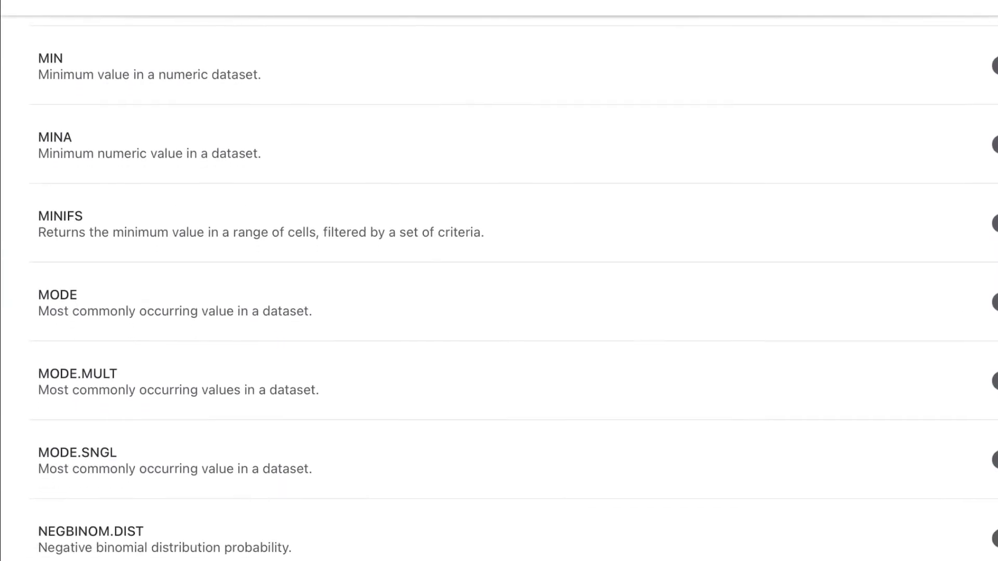
scroll(499, 280, "down", 1)
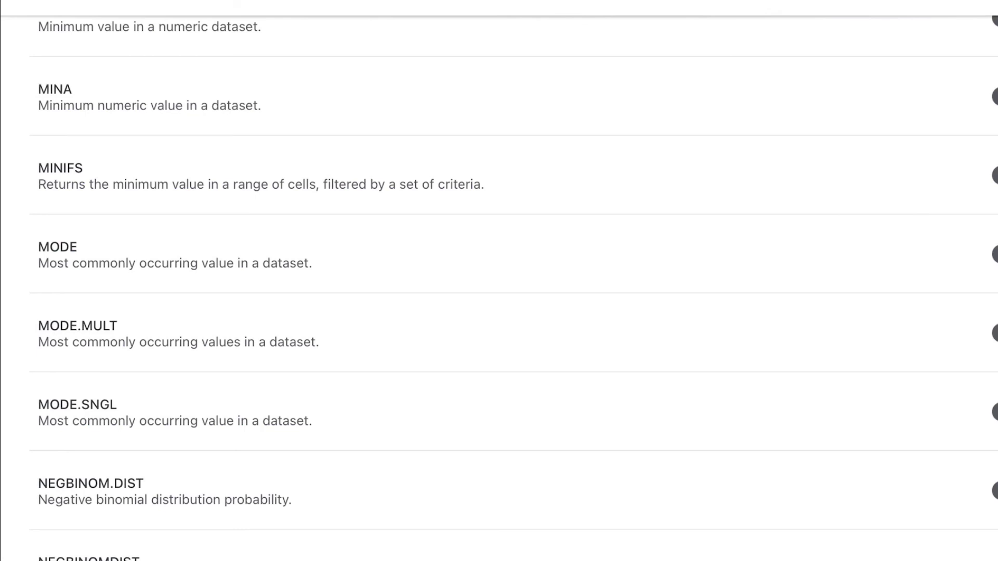
scroll(499, 281, "up", 3)
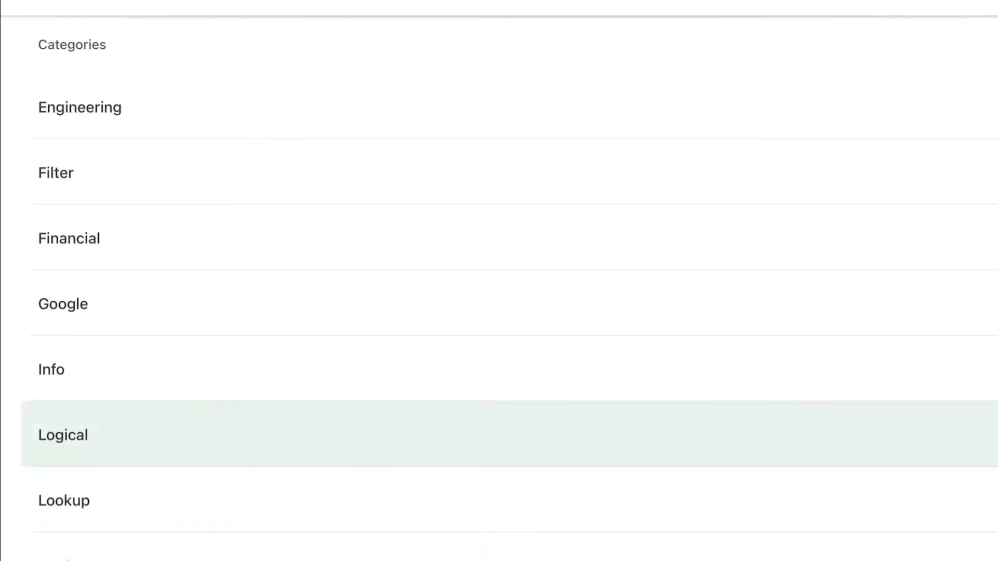